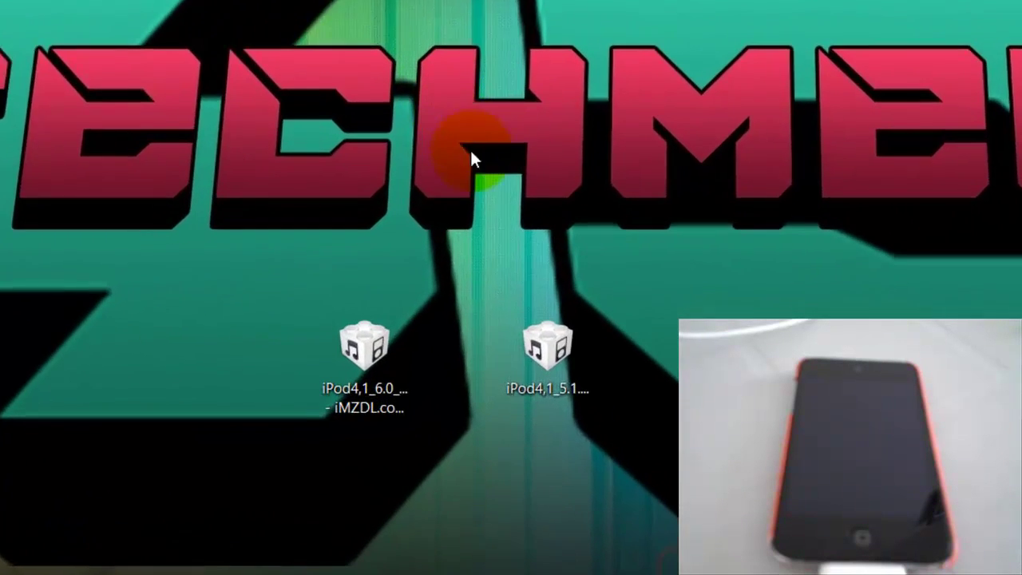
# - Check the full names of the iOS 5.1.1 and iOS 6.0 iPod4,1 firmware files on the desktop
pyautogui.click(532, 410)
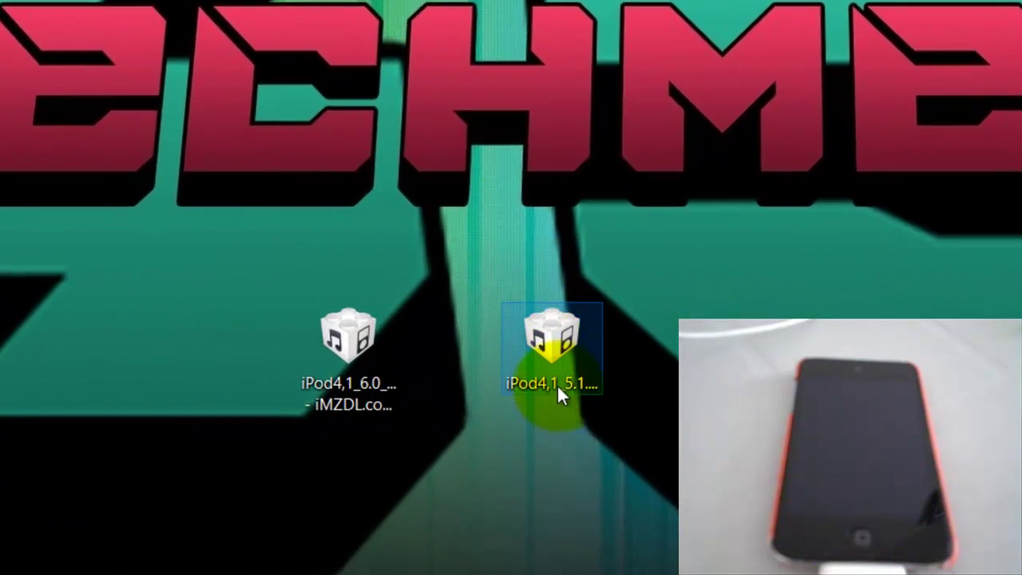
pyautogui.click(572, 404)
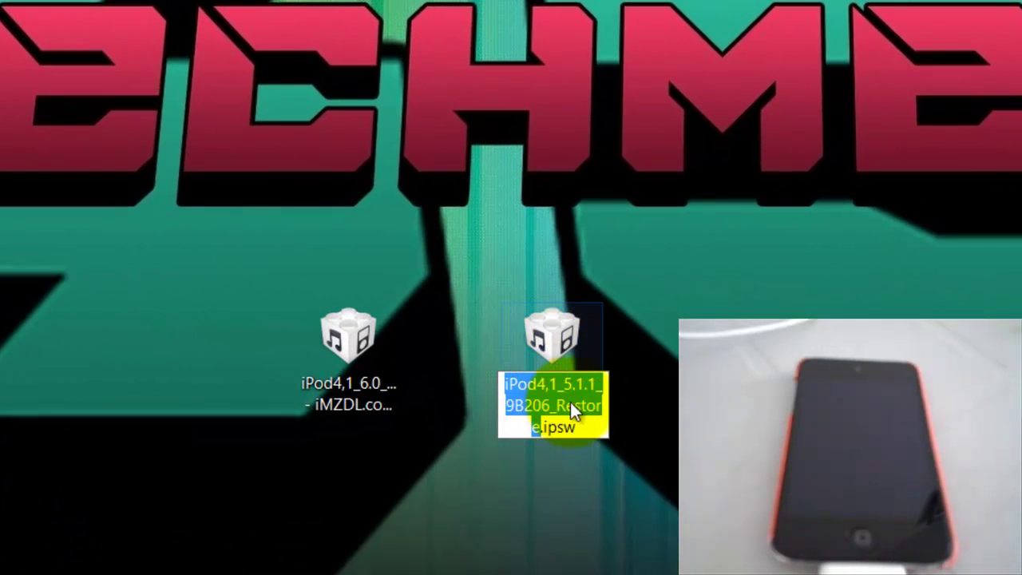
pyautogui.click(670, 439)
pyautogui.click(345, 386)
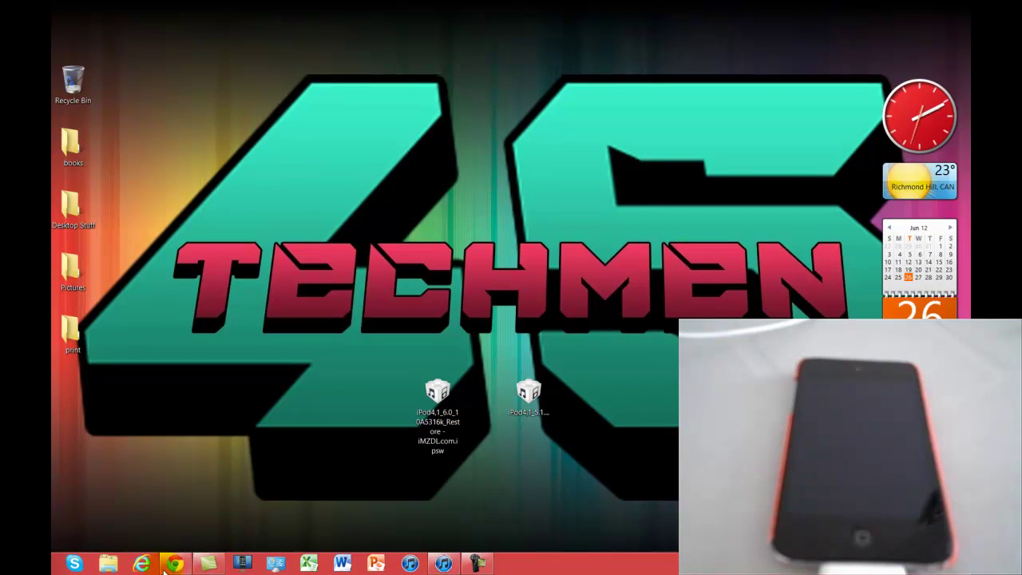
pyautogui.click(173, 563)
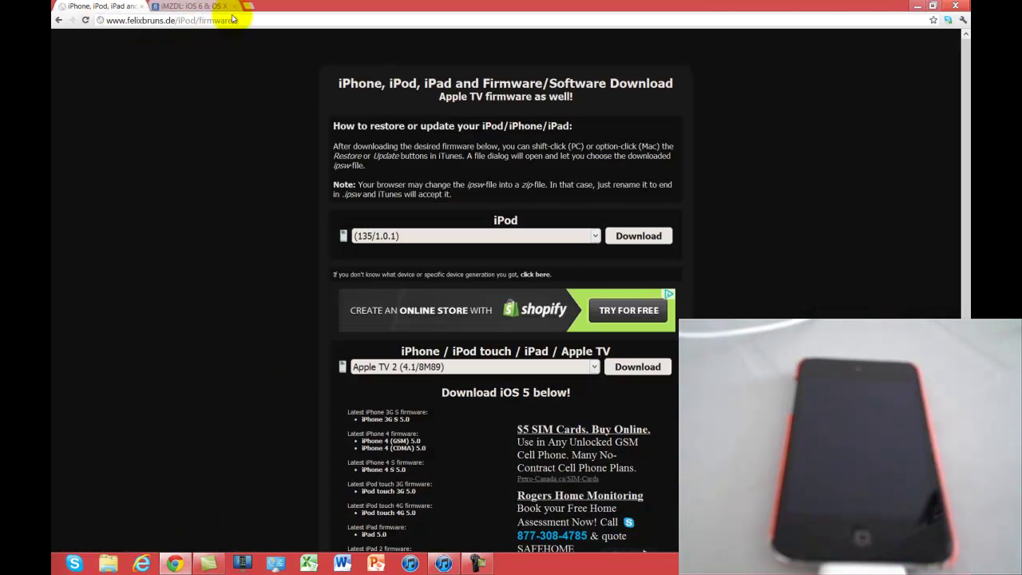
pyautogui.click(233, 20)
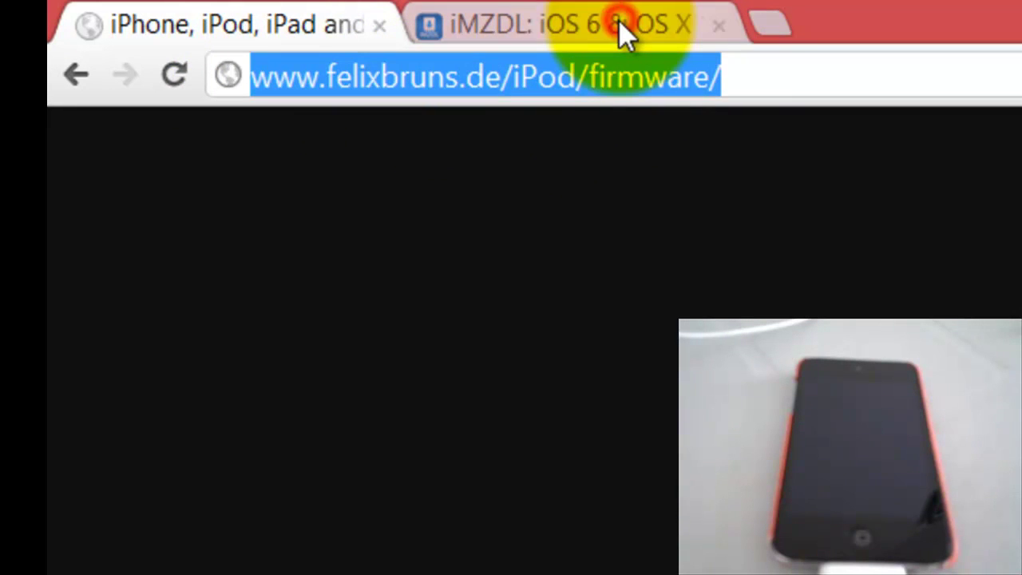
pyautogui.press('Return')
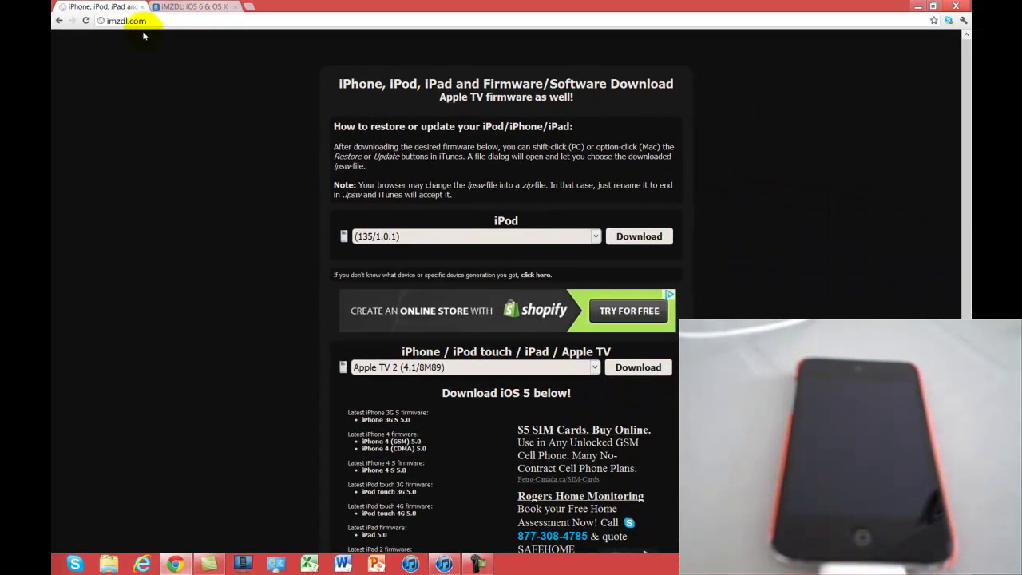
pyautogui.click(200, 7)
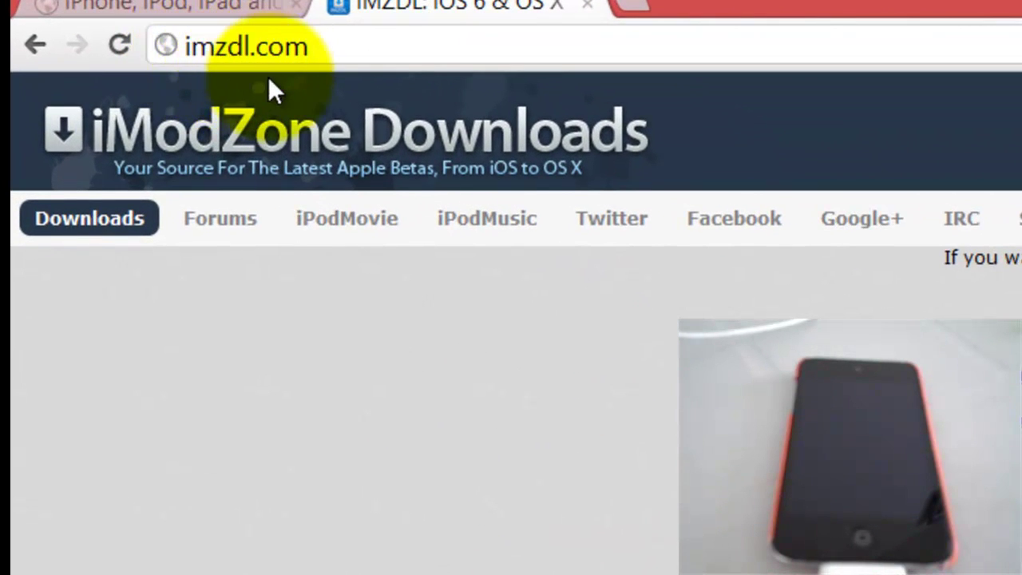
# - Look through the iMZDL download list down to the iOS 6 Beta 1 firmware files, and close the browser
pyautogui.scroll(-3, 511, 400)
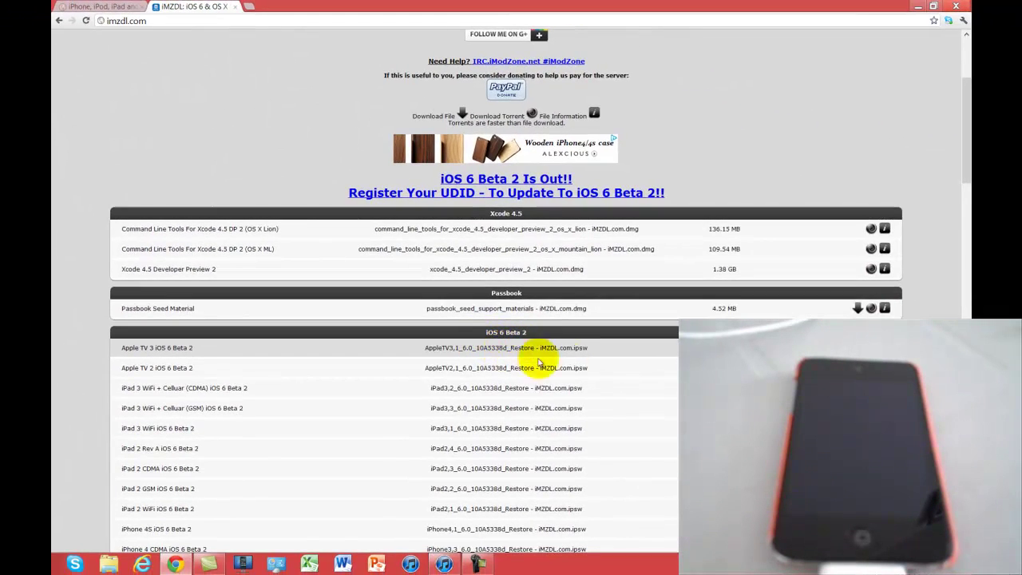
pyautogui.scroll(-4, 661, 433)
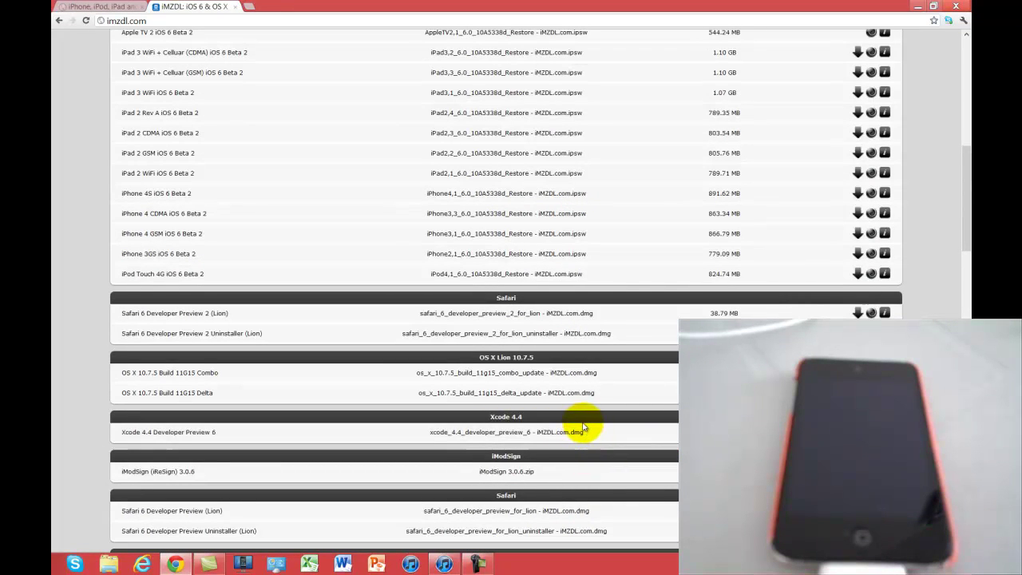
pyautogui.scroll(1, 578, 331)
pyautogui.scroll(-2, 578, 331)
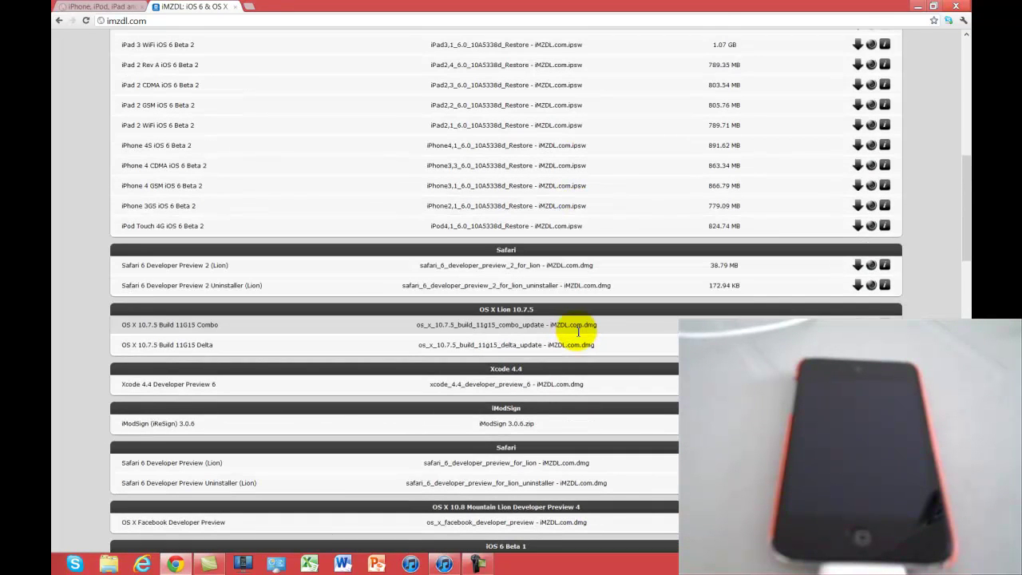
pyautogui.scroll(-3, 577, 334)
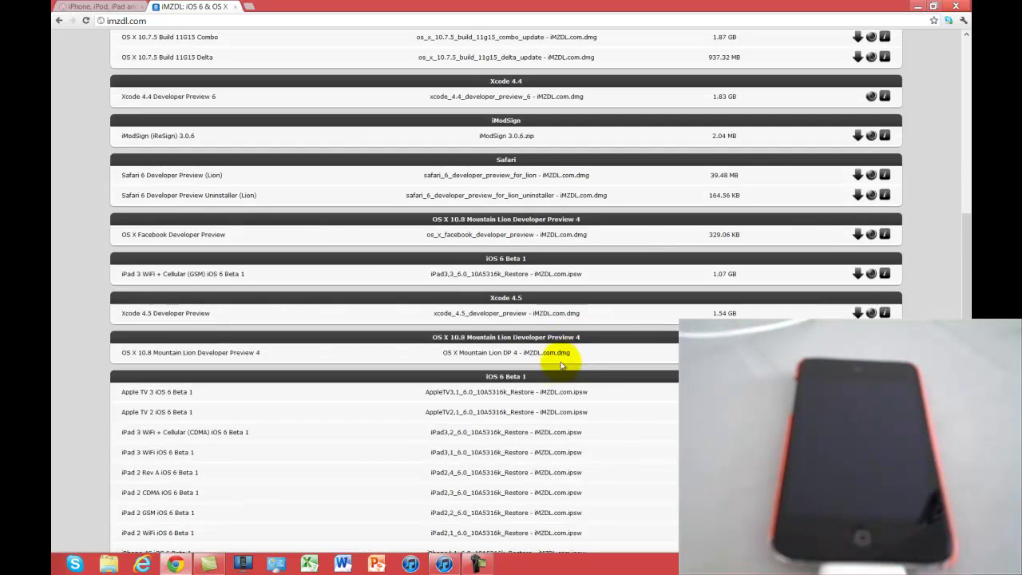
pyautogui.scroll(-1, 491, 391)
pyautogui.scroll(-1, 482, 287)
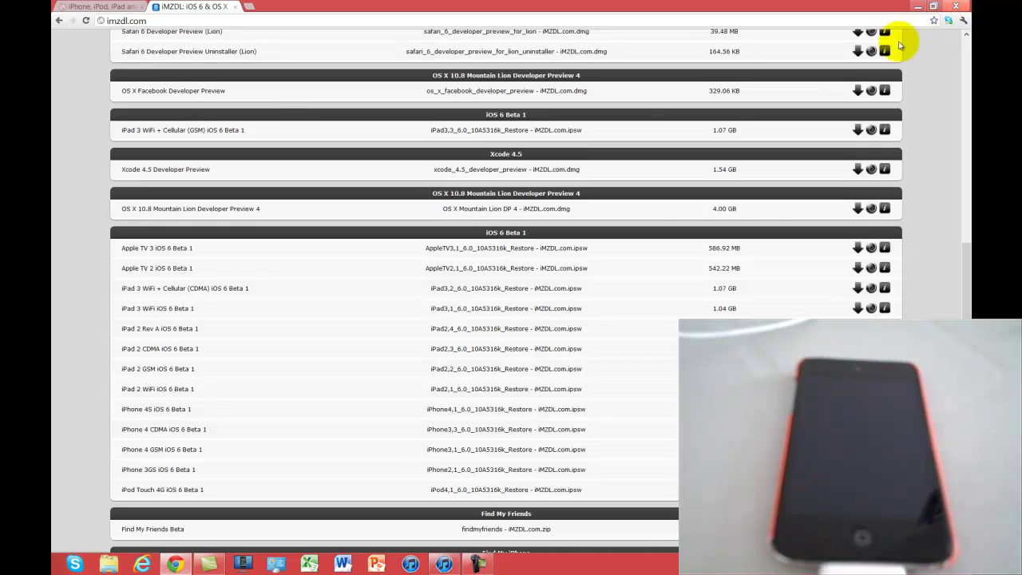
pyautogui.hotkey('ctrl', 'Tab')
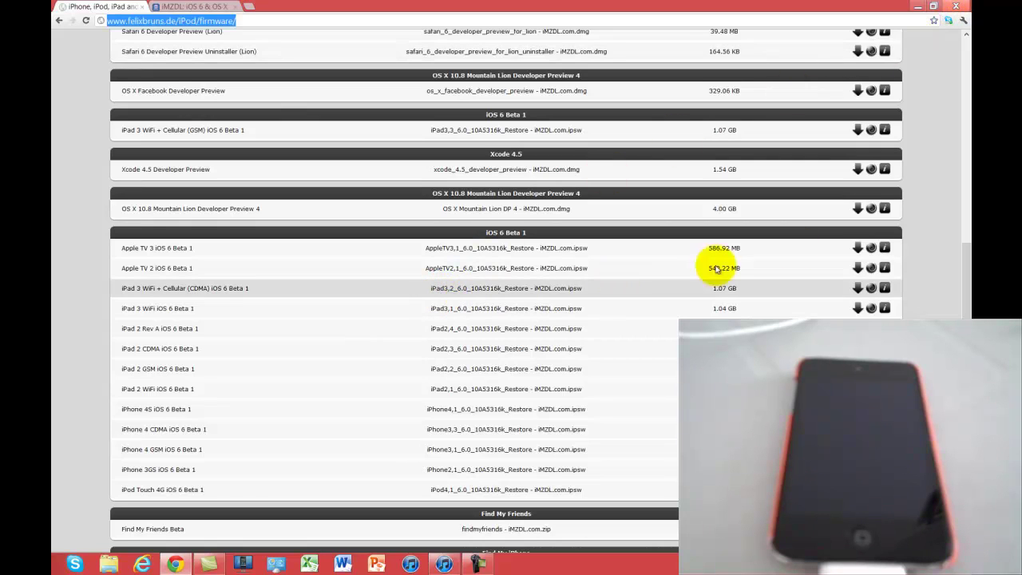
pyautogui.click(956, 7)
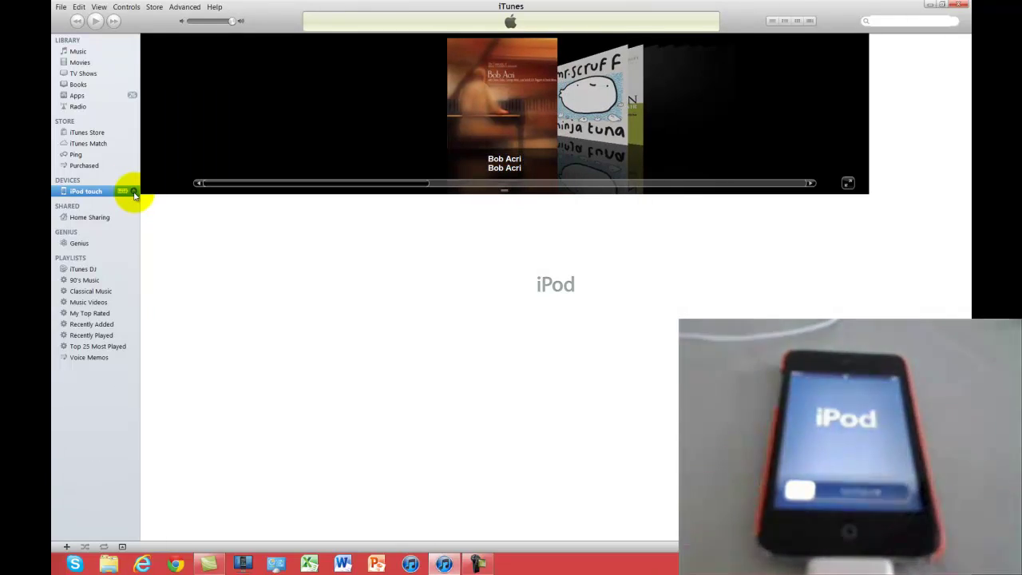
# - In iTunes, set up the connected iPod touch as a new iPod with automatic syncing of songs and apps turned off
pyautogui.click(134, 192)
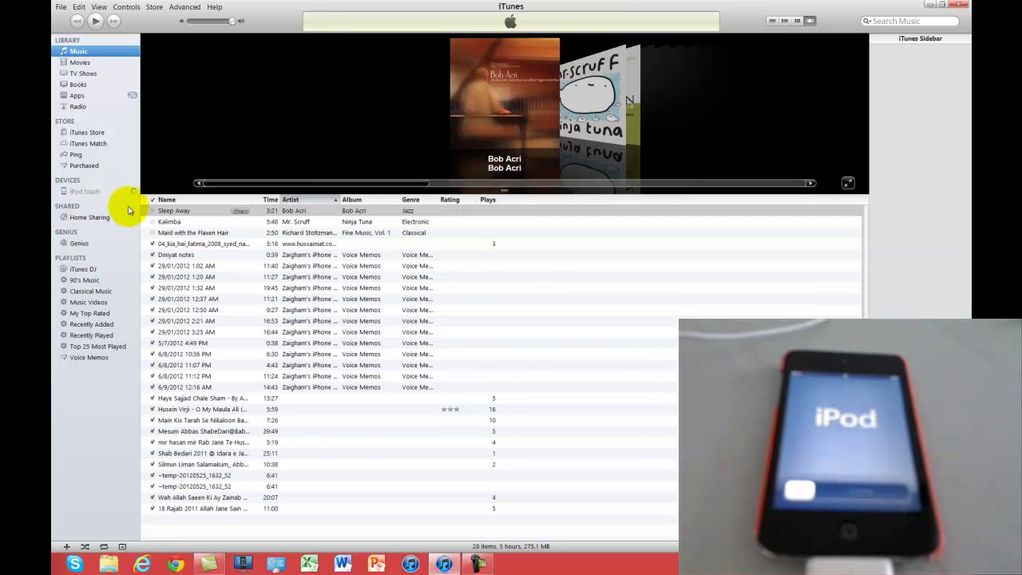
pyautogui.click(100, 192)
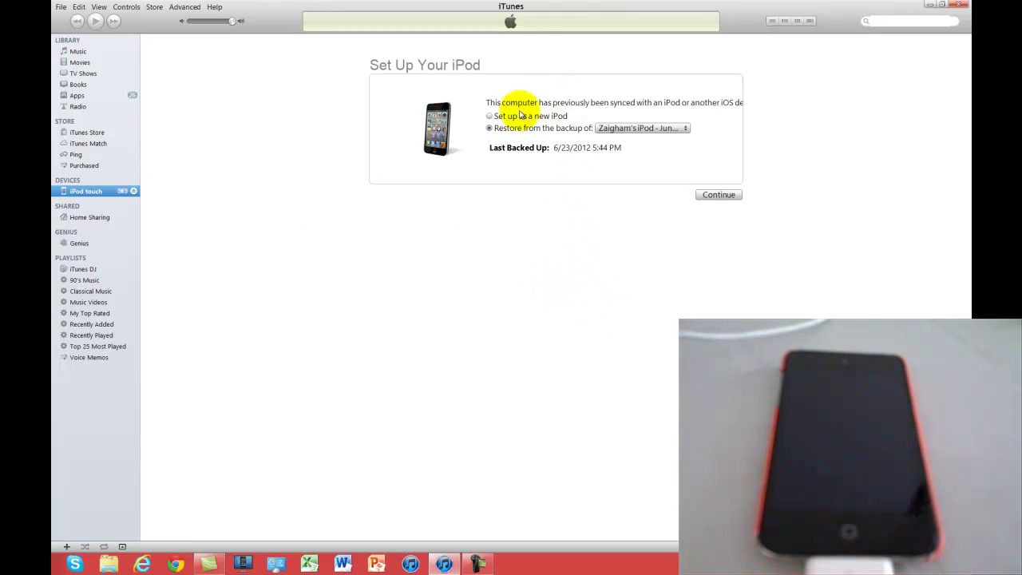
pyautogui.click(519, 117)
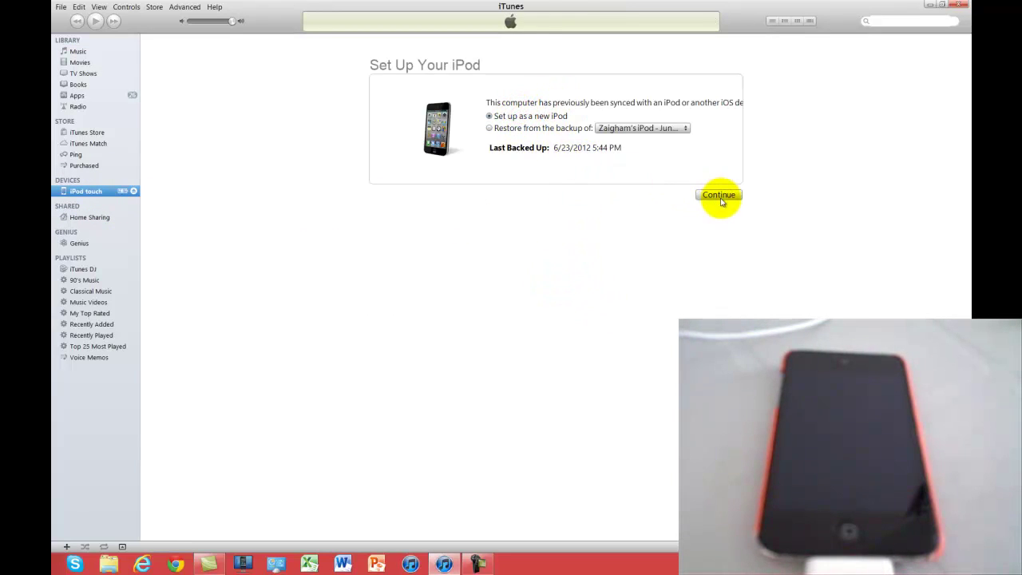
pyautogui.click(718, 196)
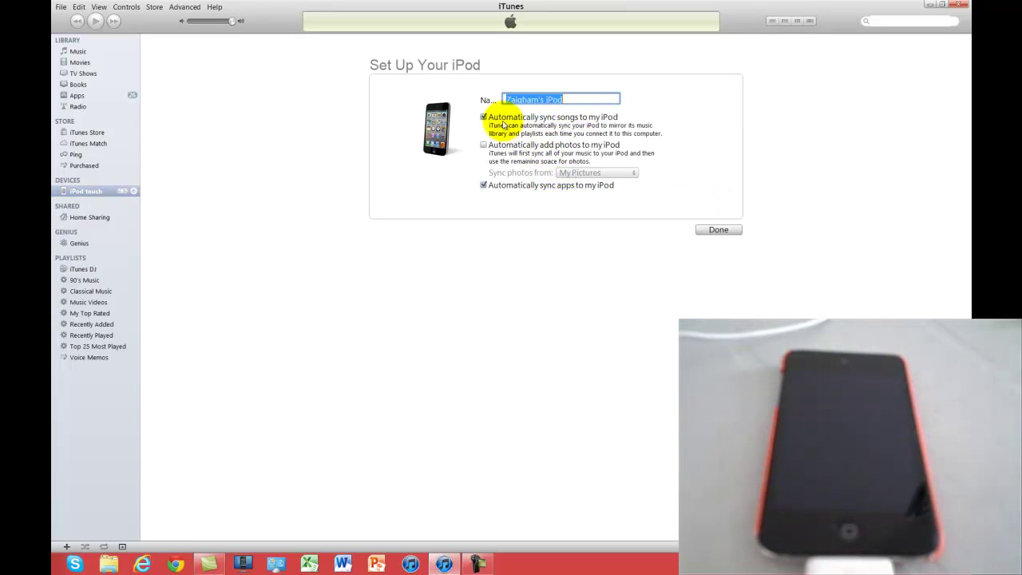
pyautogui.click(483, 117)
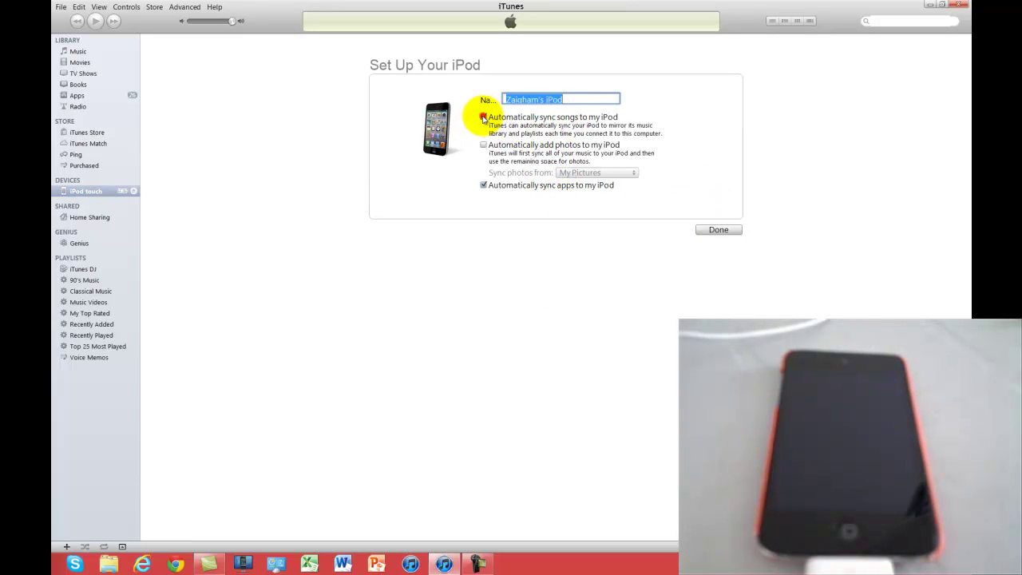
pyautogui.click(484, 186)
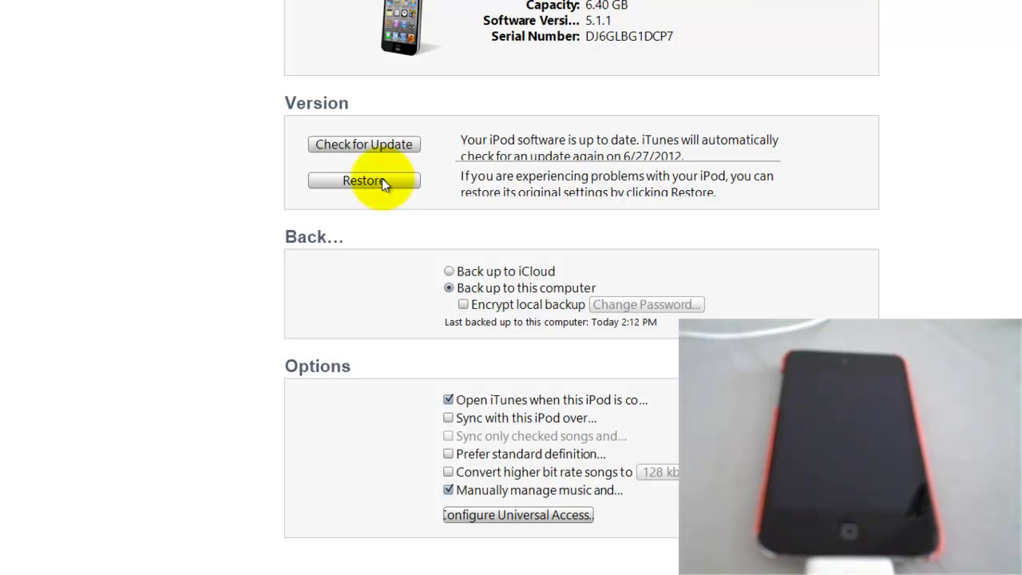
# - Restore the iPod to iOS 5.1.1 using the desktop firmware file iPod4,1_5.1.1_9B206_Restore.ipsw
pyautogui.keyDown('shift'); pyautogui.click(382, 180); pyautogui.keyUp('shift')
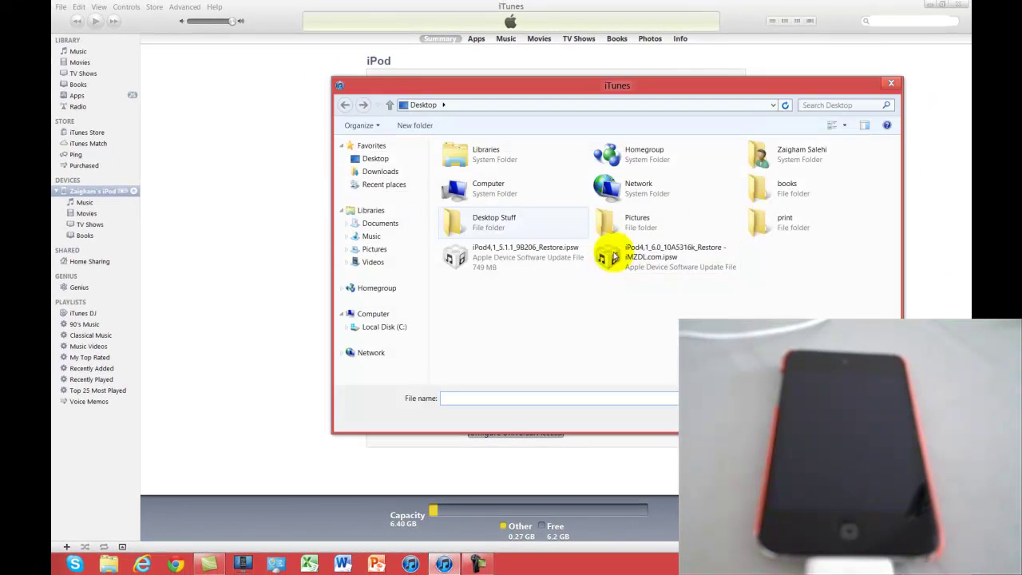
pyautogui.click(471, 260)
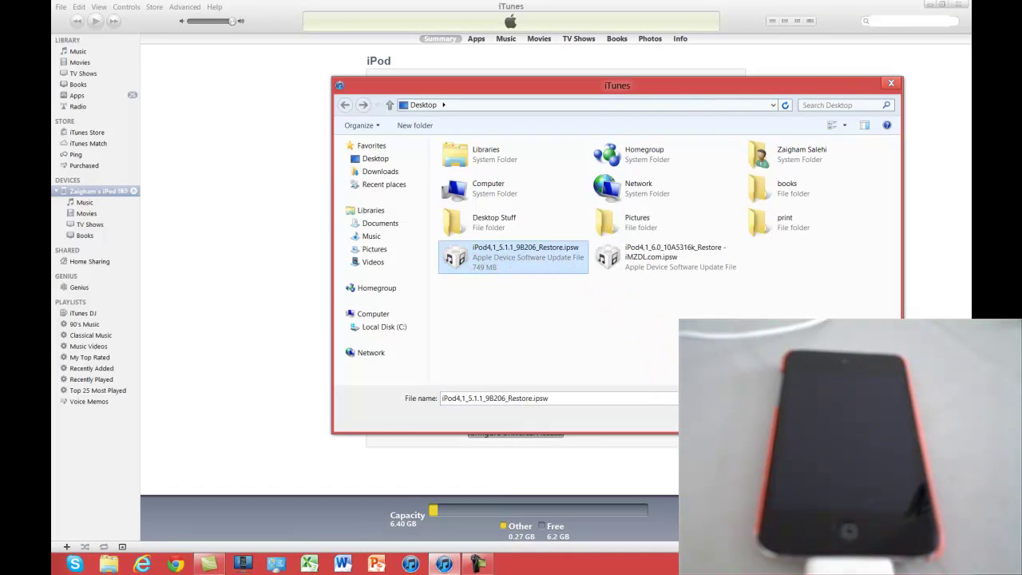
pyautogui.press('Tab')
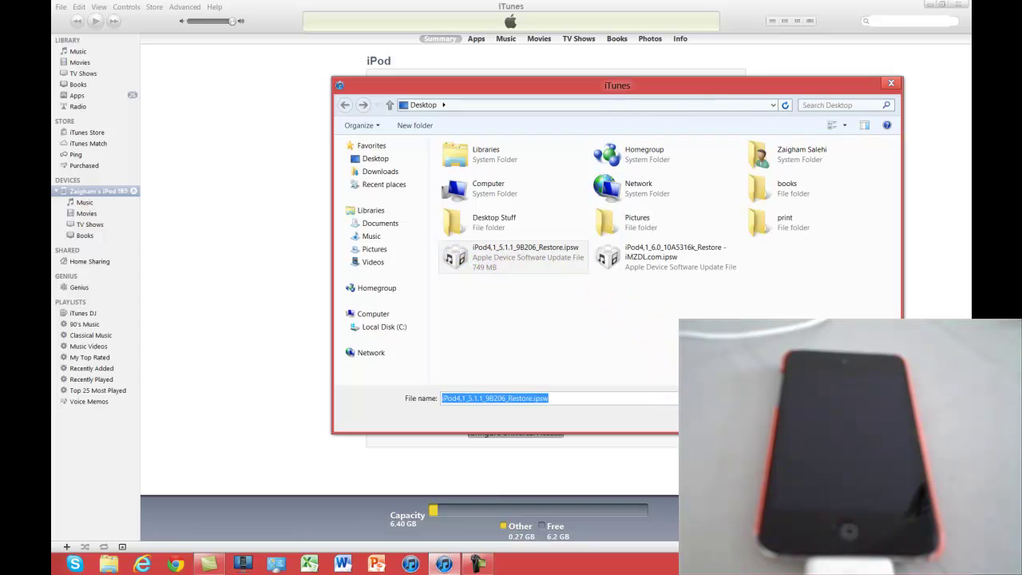
pyautogui.press('Return')
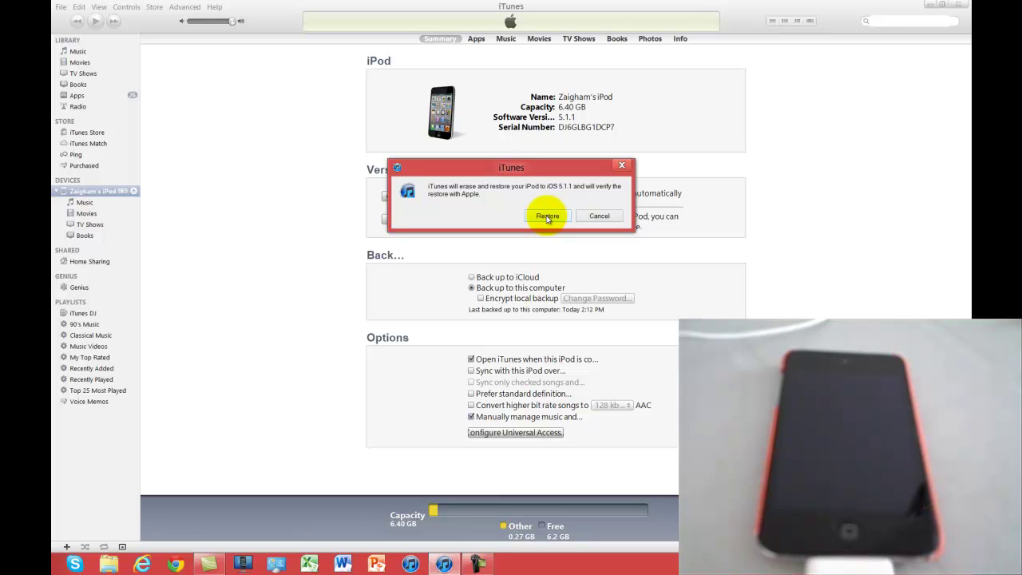
pyautogui.click(548, 216)
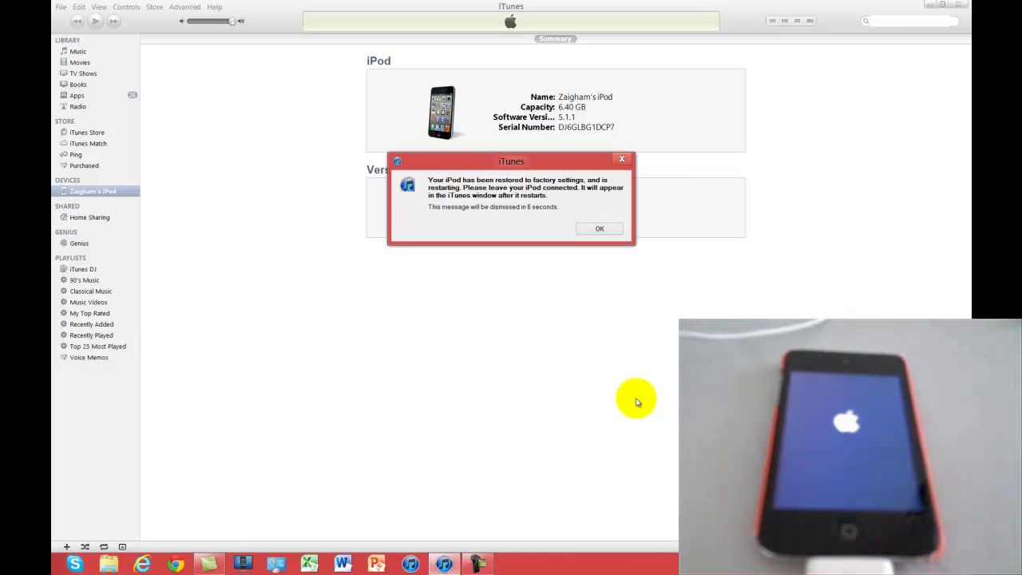
pyautogui.click(599, 229)
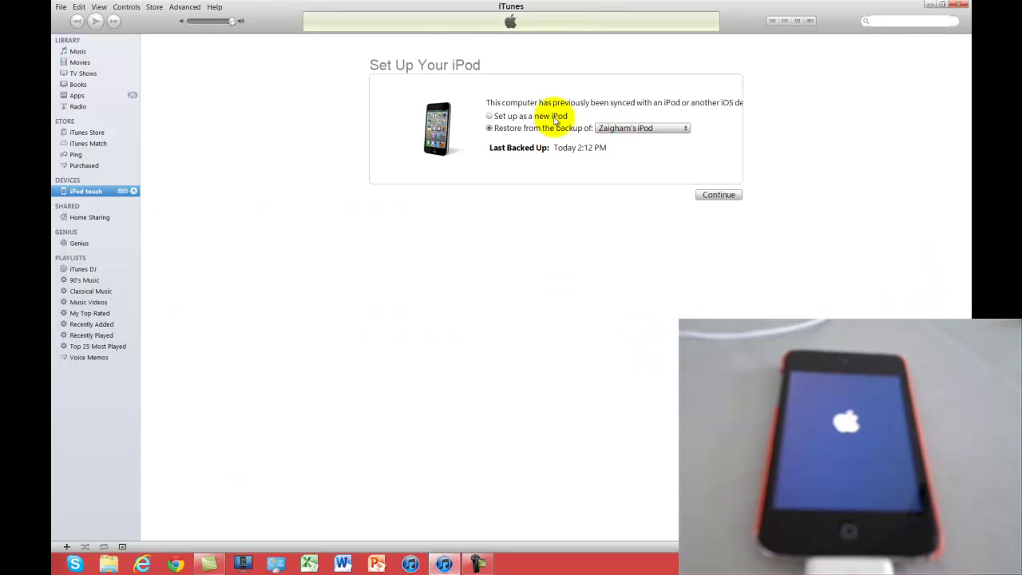
# - Complete the restored device's setup as a new iPod instead of using a backup, leaving all automatic syncing off
pyautogui.click(487, 115)
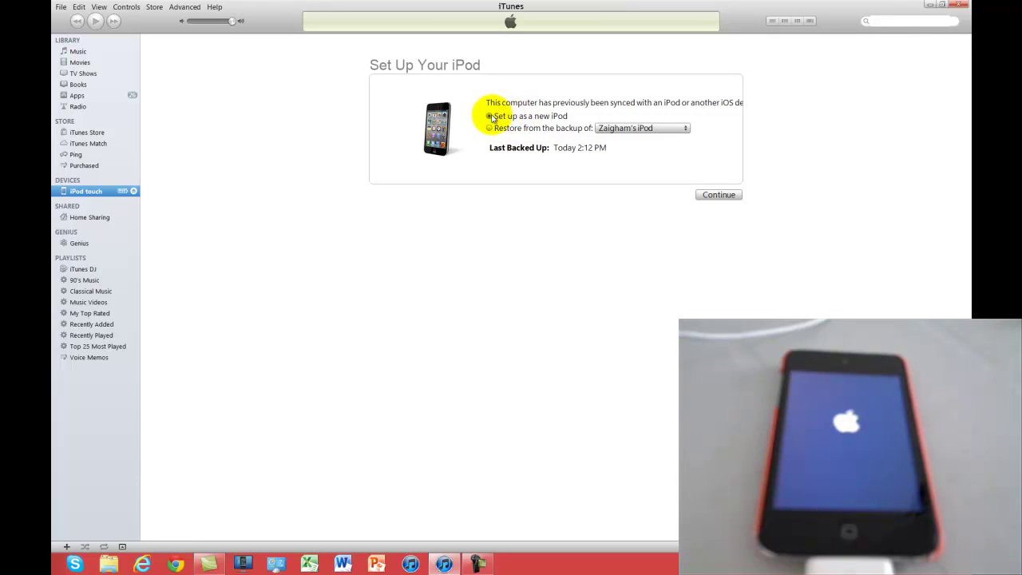
pyautogui.click(708, 196)
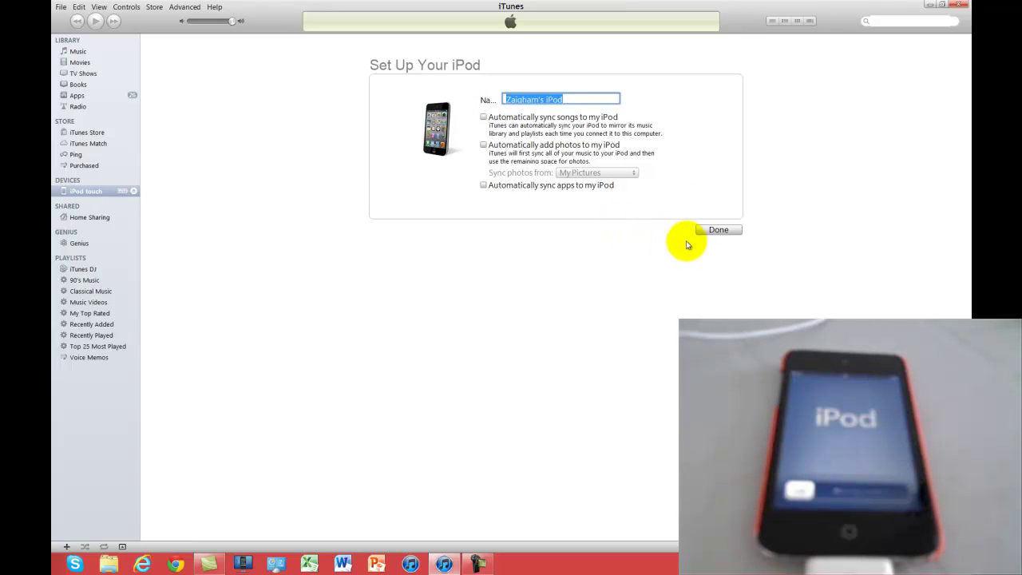
pyautogui.click(719, 231)
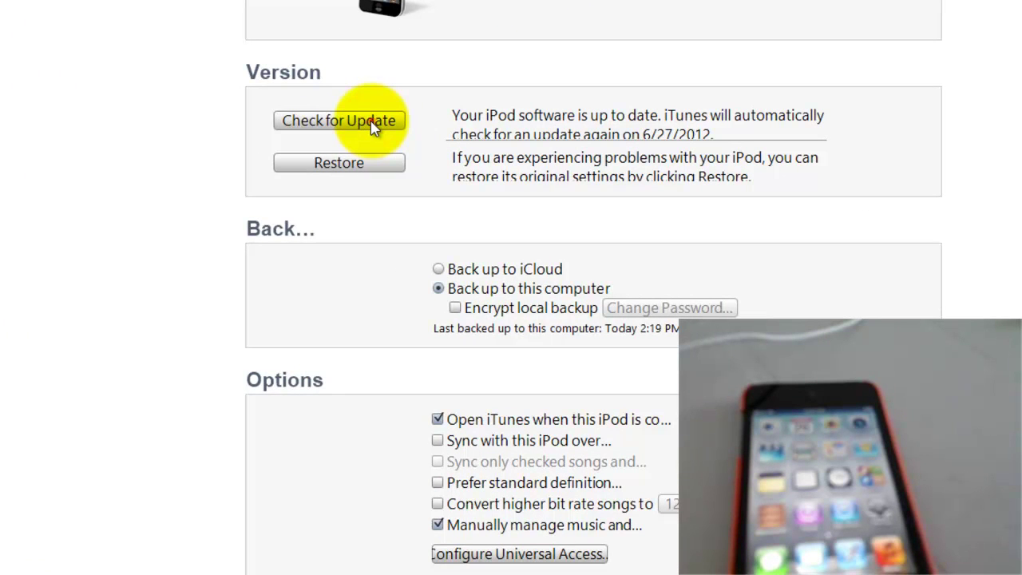
# - Update the iPod to iOS 6 with the desktop firmware file iPod4,1_6.0_10A5316k_Restore - iMZDL.com.ipsw
pyautogui.click(373, 127)
pyautogui.click(667, 154)
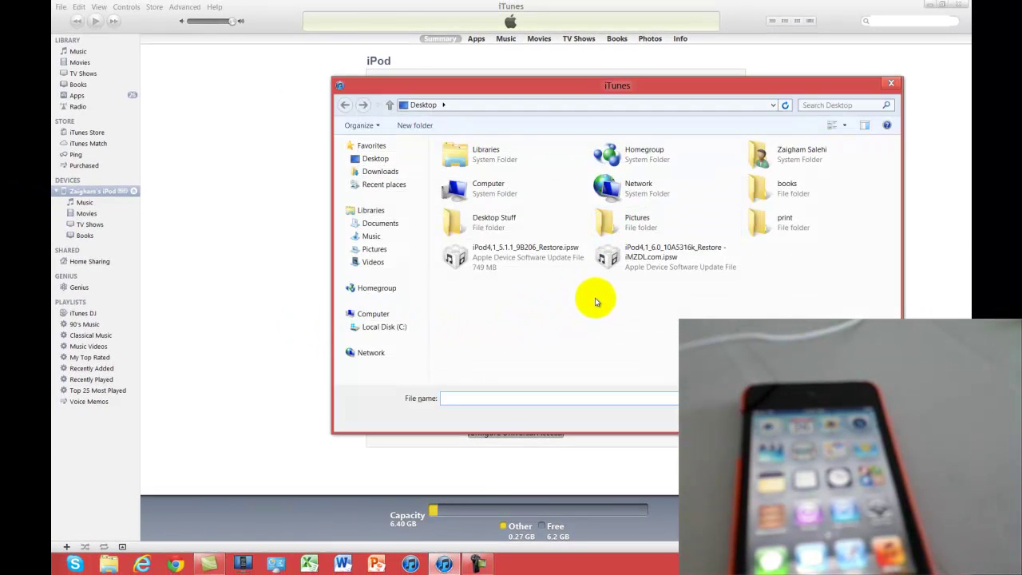
pyautogui.click(633, 266)
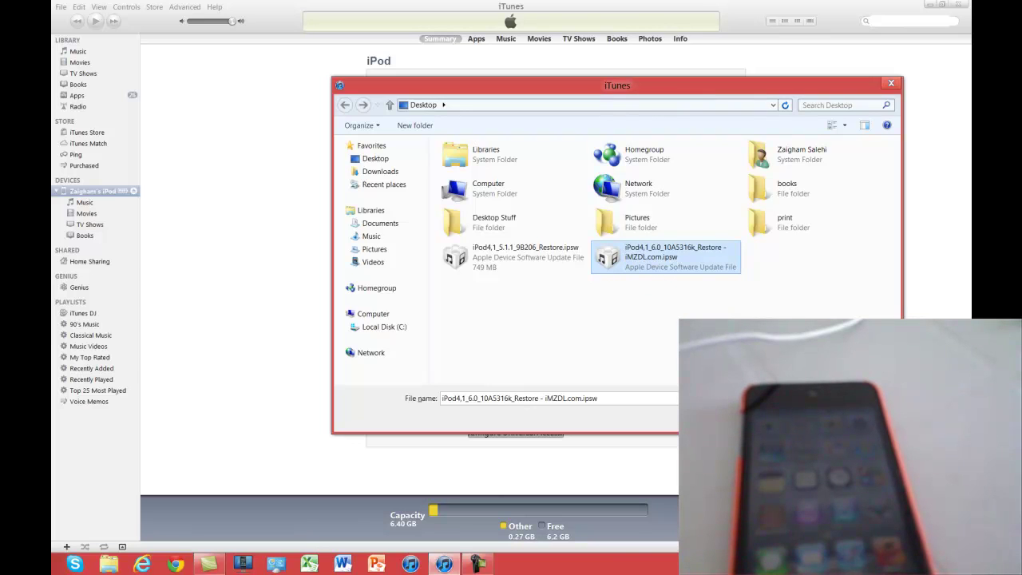
pyautogui.press('Return')
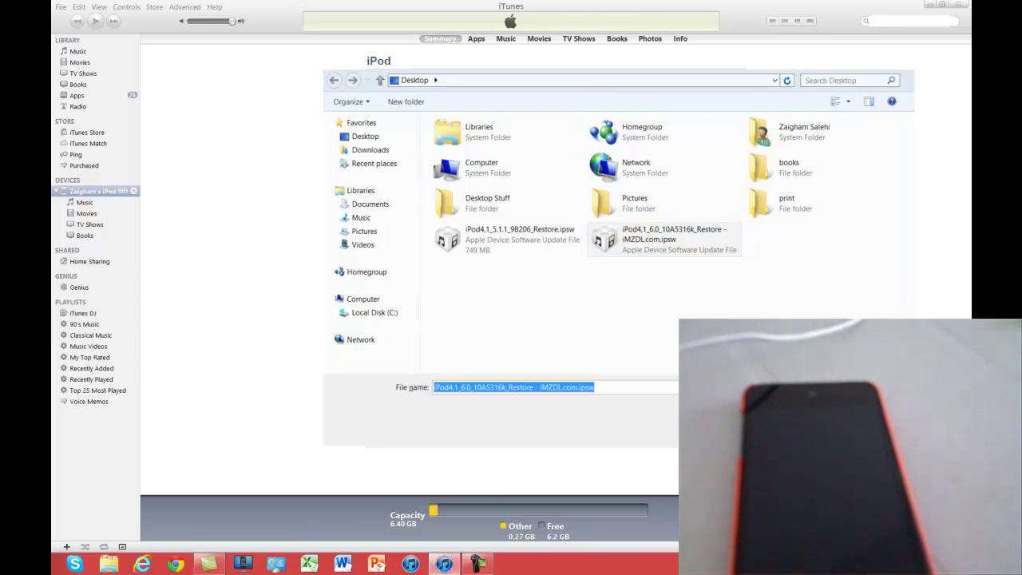
pyautogui.click(546, 217)
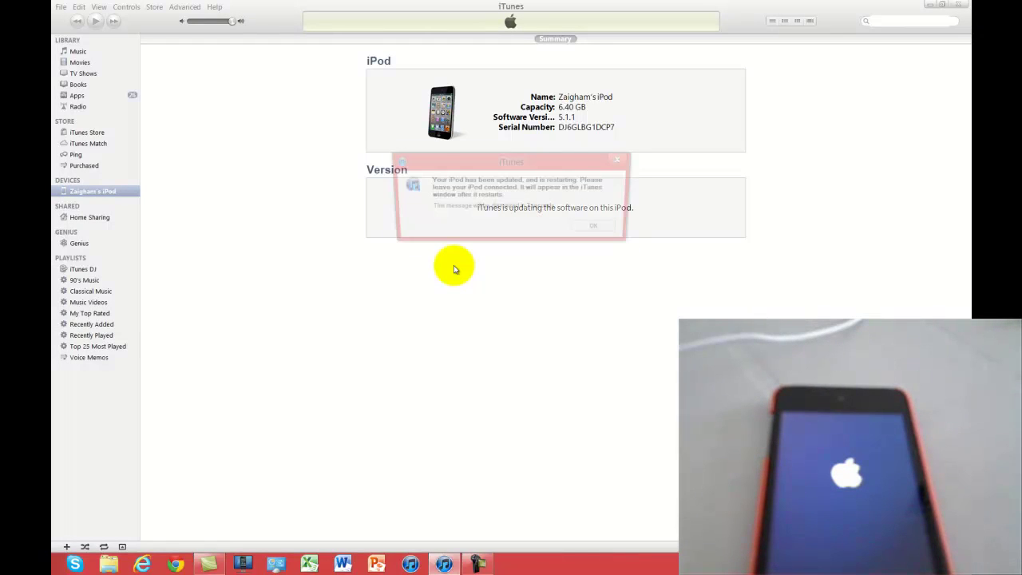
pyautogui.click(591, 230)
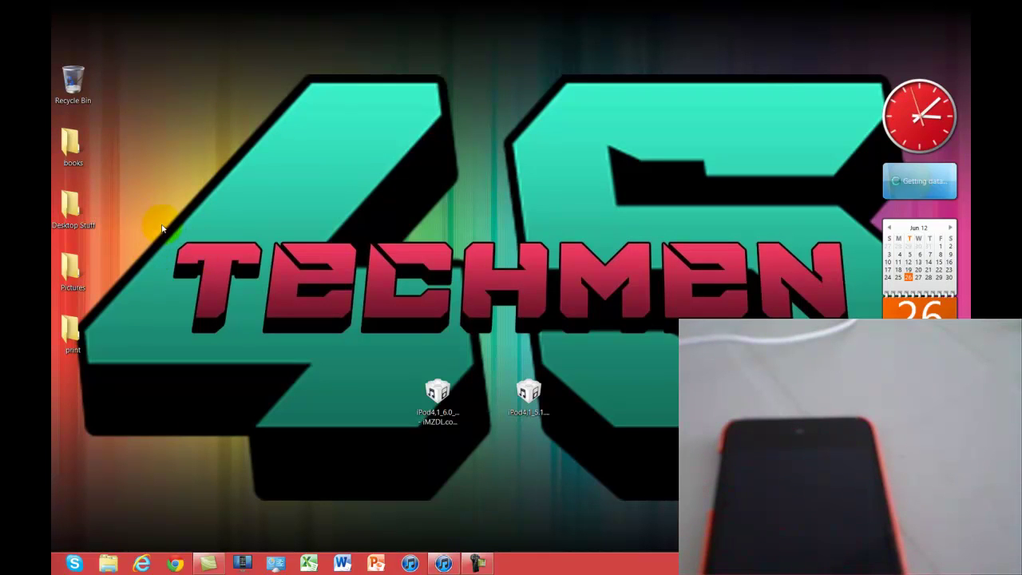
pyautogui.moveTo(161, 221); pyautogui.dragTo(489, 353)
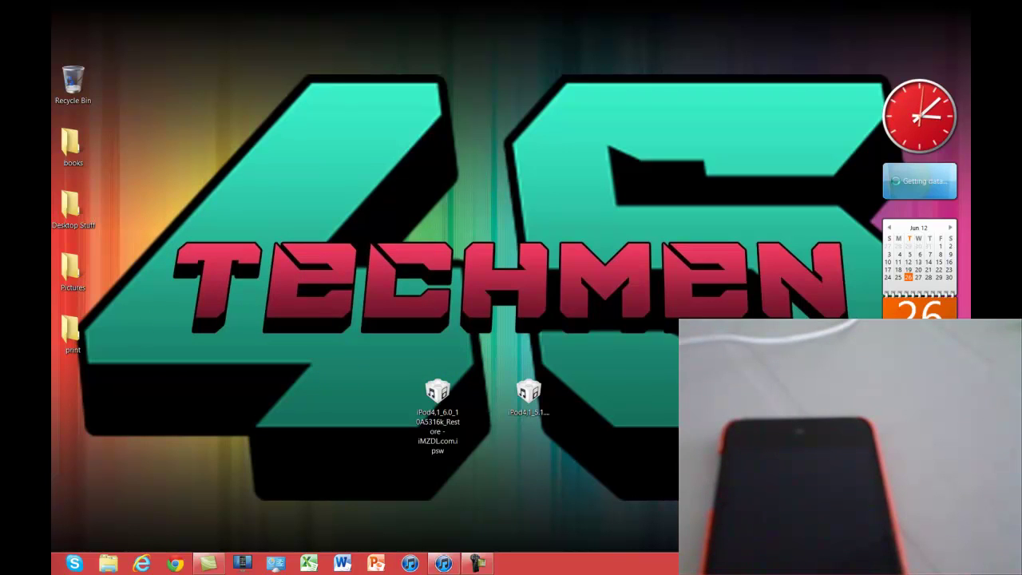